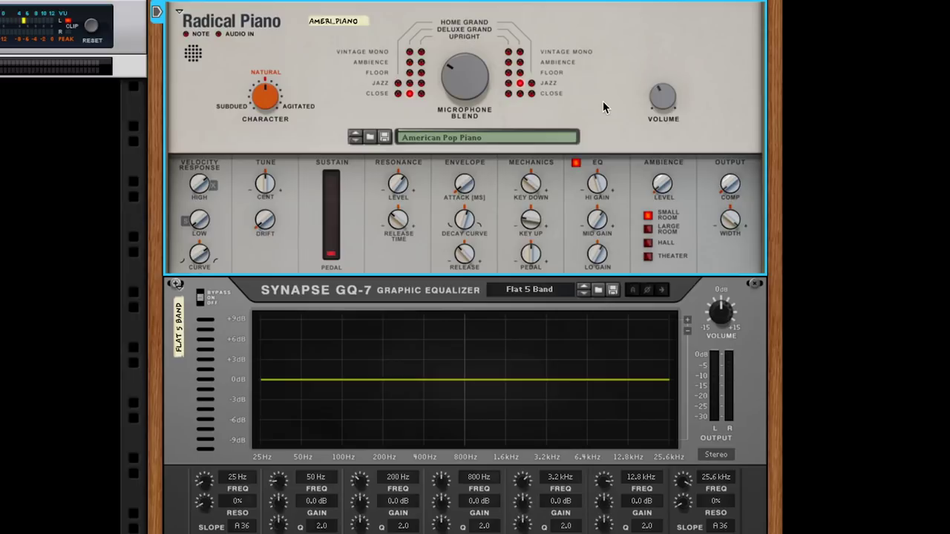
Raise the microphone blend, set microphone 1 to Jazz, and push the sustain pedal to about 76%.
mouse_move(475, 86)
mouse_down()
mouse_move(479, 64)
mouse_move(476, 80)
mouse_up()
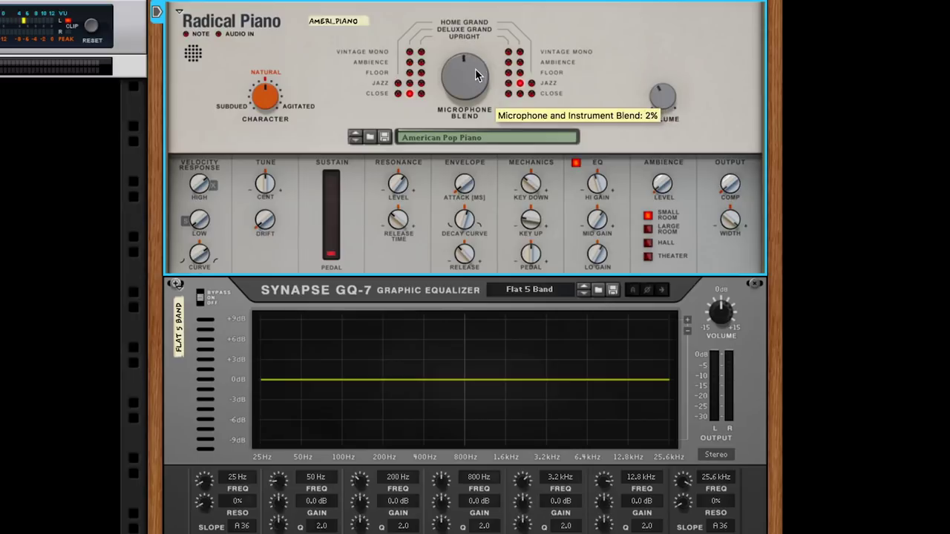
click(409, 83)
click(409, 93)
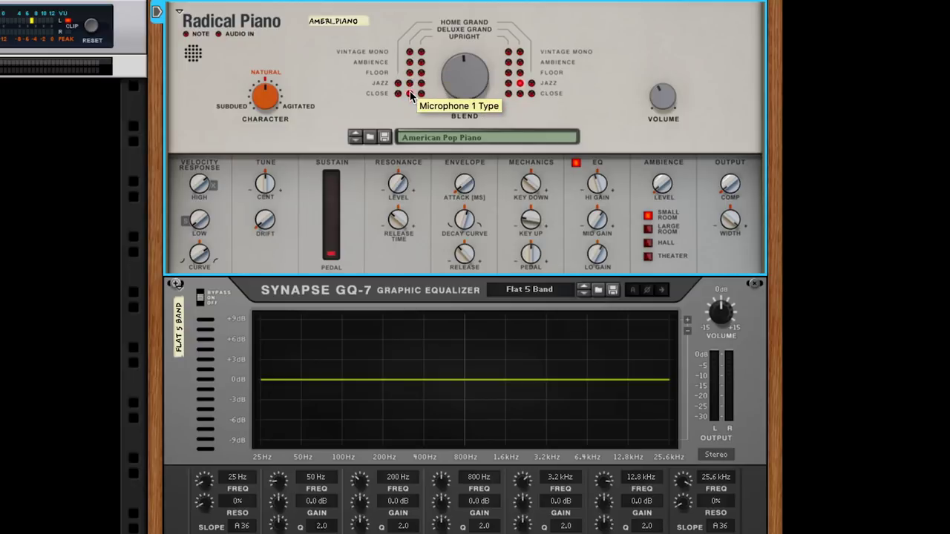
click(409, 83)
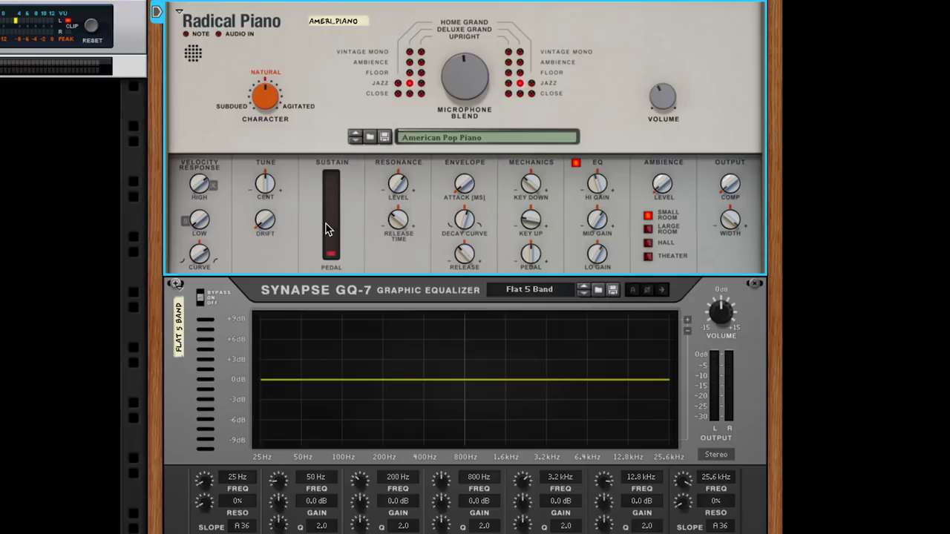
drag(330, 232, 336, 197)
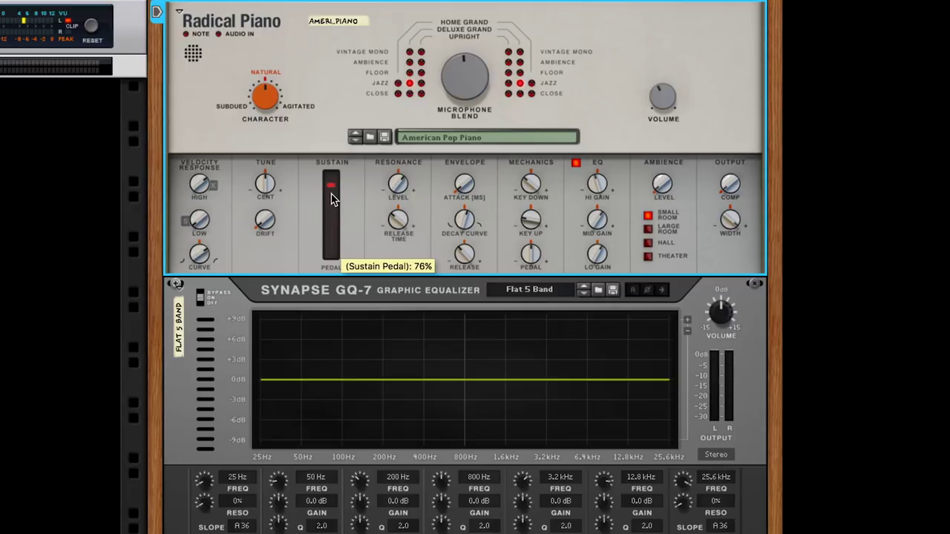
Show the sequencer and draw a Sustain Pedal clip extending to bar 5.
key(F7)
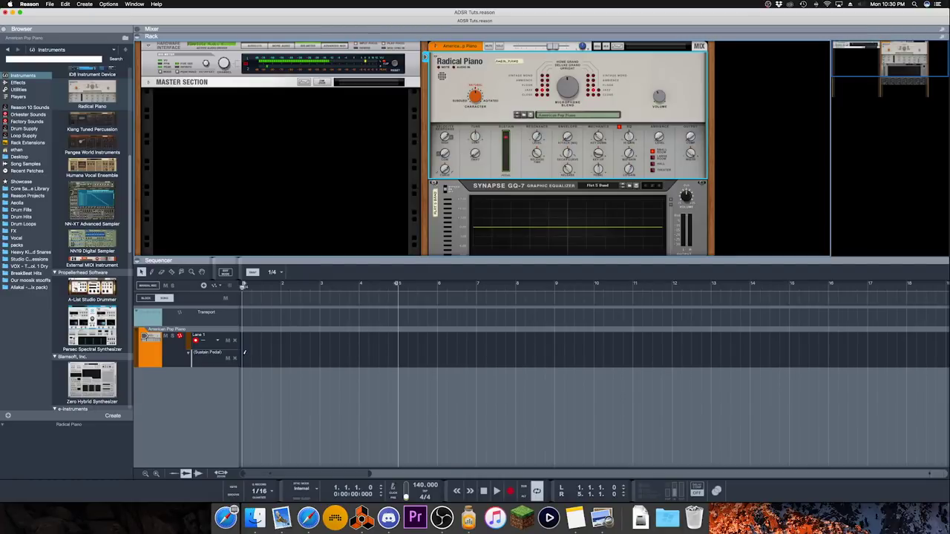
drag(242, 358, 281, 354)
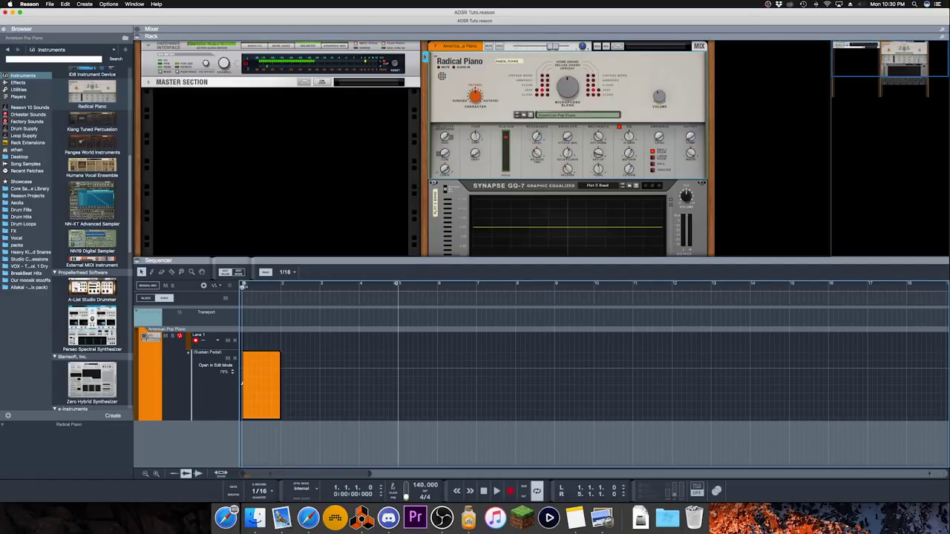
click(243, 379)
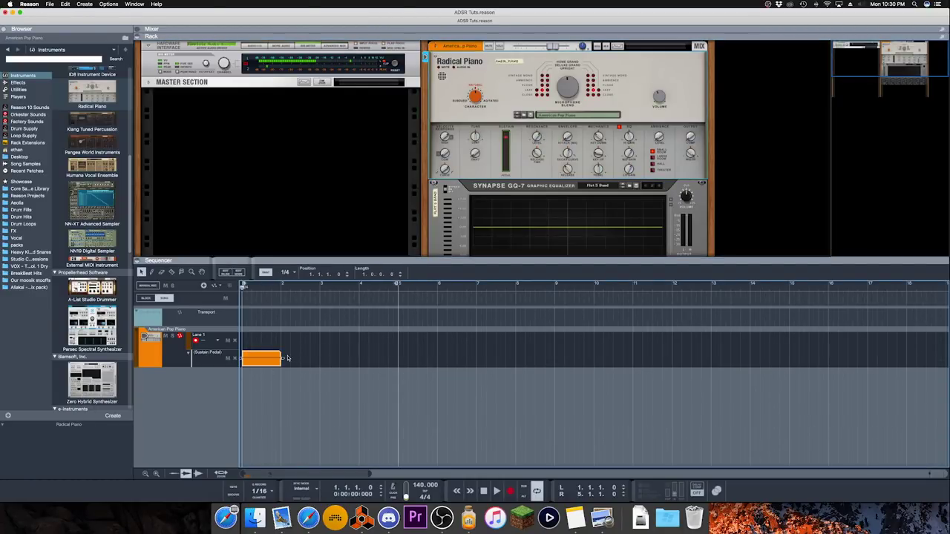
drag(282, 360, 397, 359)
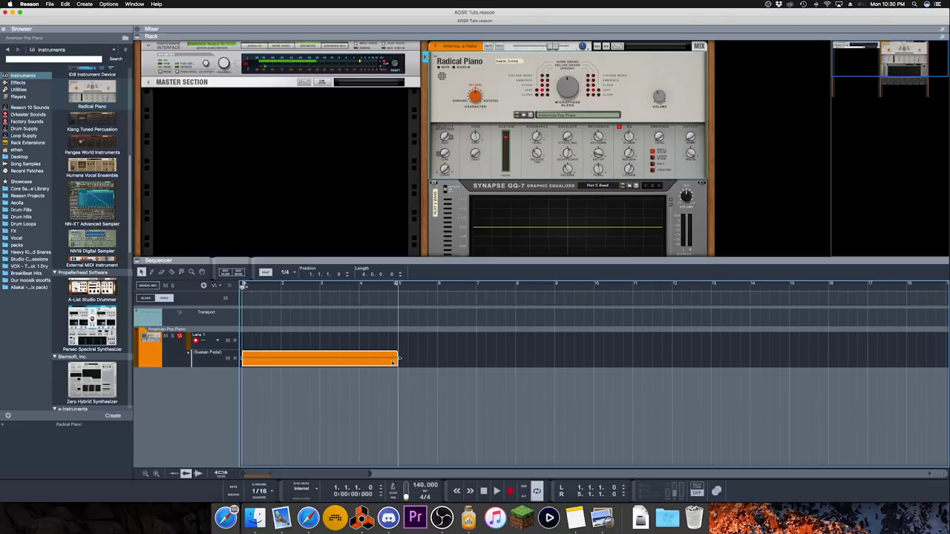
Draw a Lane 1 note clip over bars 1–5, duplicate it, and shorten the sustain clip to start later.
drag(244, 341, 387, 342)
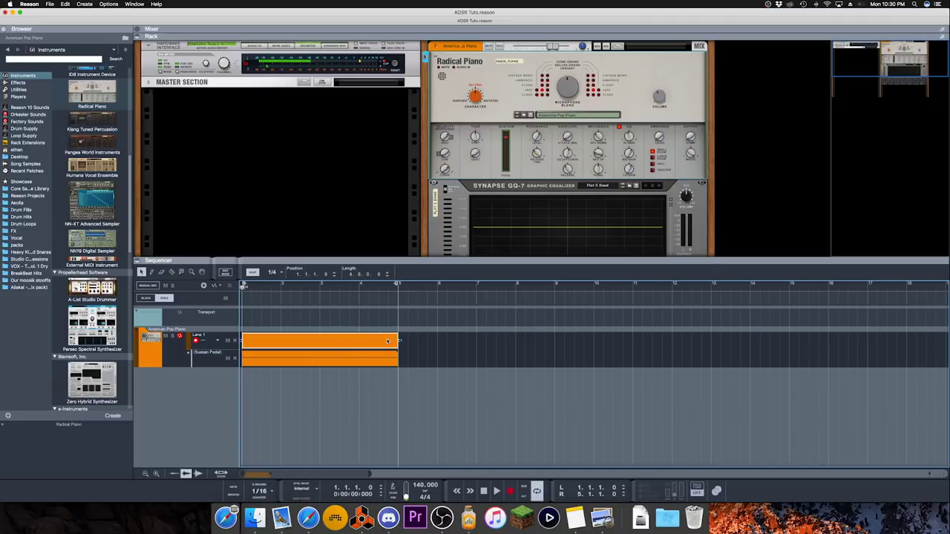
key(super+d)
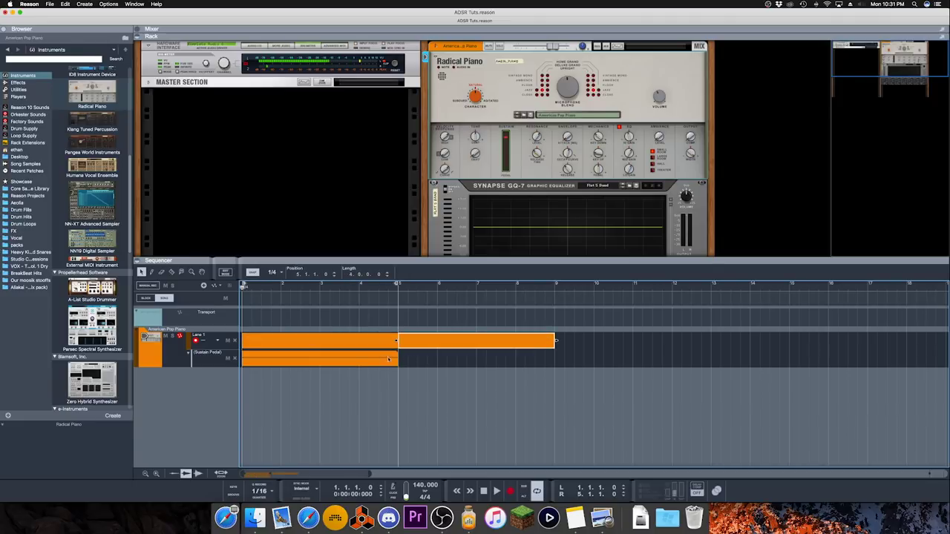
click(386, 361)
drag(398, 358, 356, 364)
Copy the sustain clip near bar 3 and scroll back to the piano.
click(431, 363)
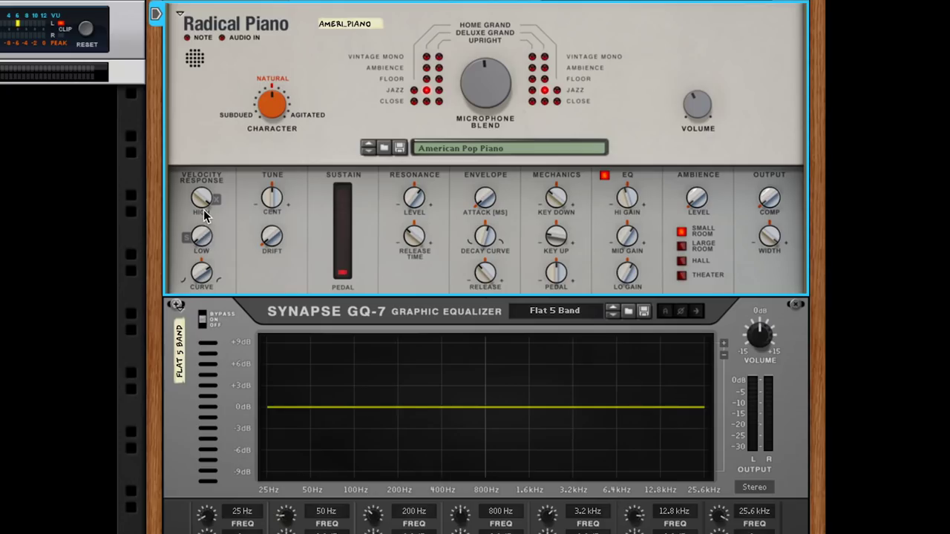
scroll(206, 215, up, 5)
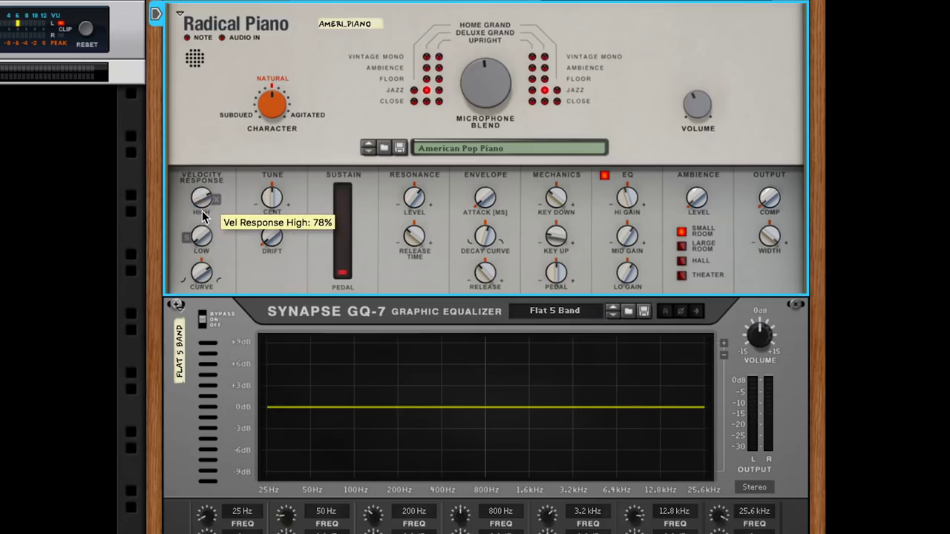
scroll(206, 215, down, 2)
scroll(206, 213, down, 1)
scroll(206, 213, up, 4)
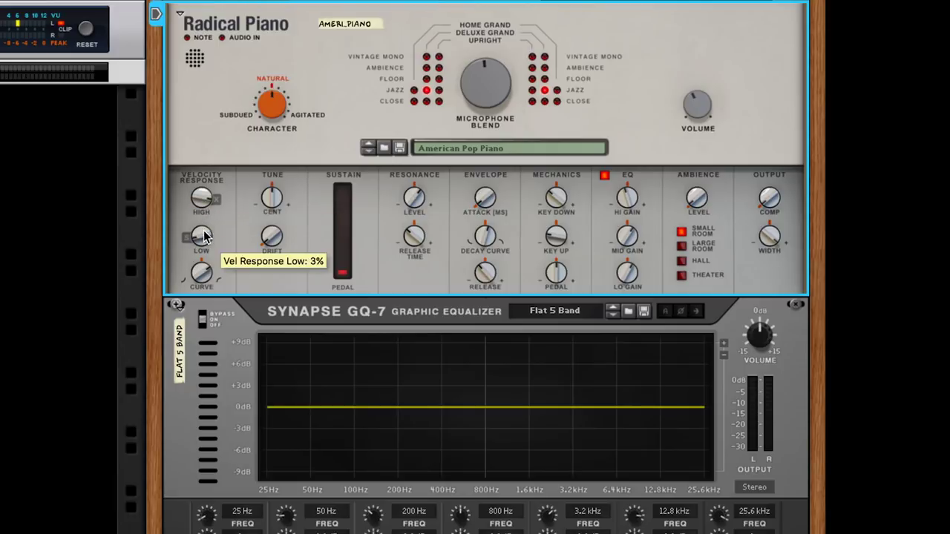
scroll(206, 234, up, 4)
scroll(205, 201, up, 1)
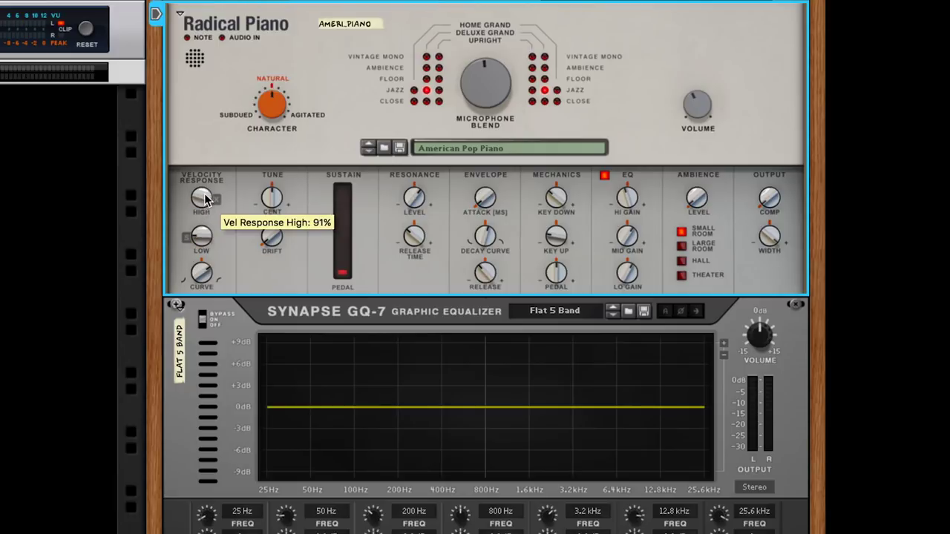
scroll(203, 244, down, 2)
scroll(202, 243, up, 1)
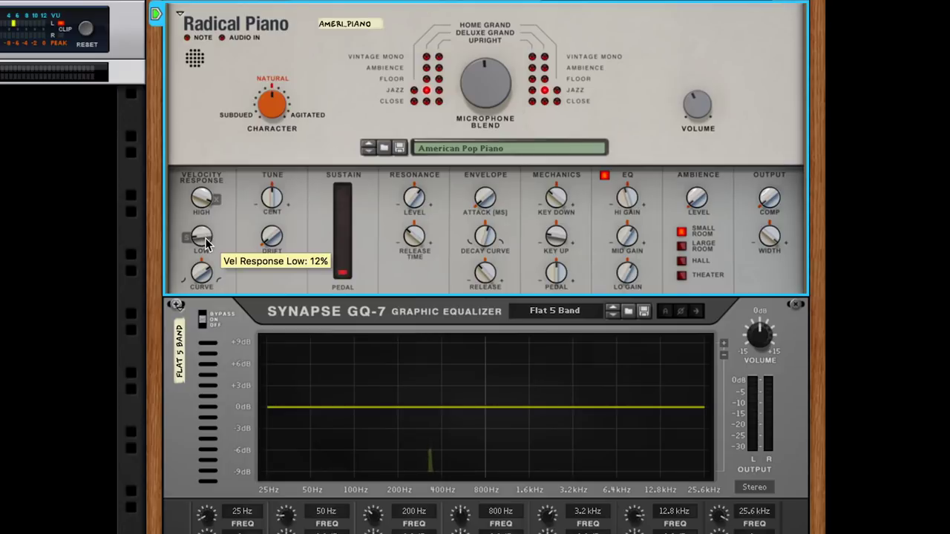
Turn Velocity Response Low down to 0% and High up to 100%.
drag(205, 239, 215, 190)
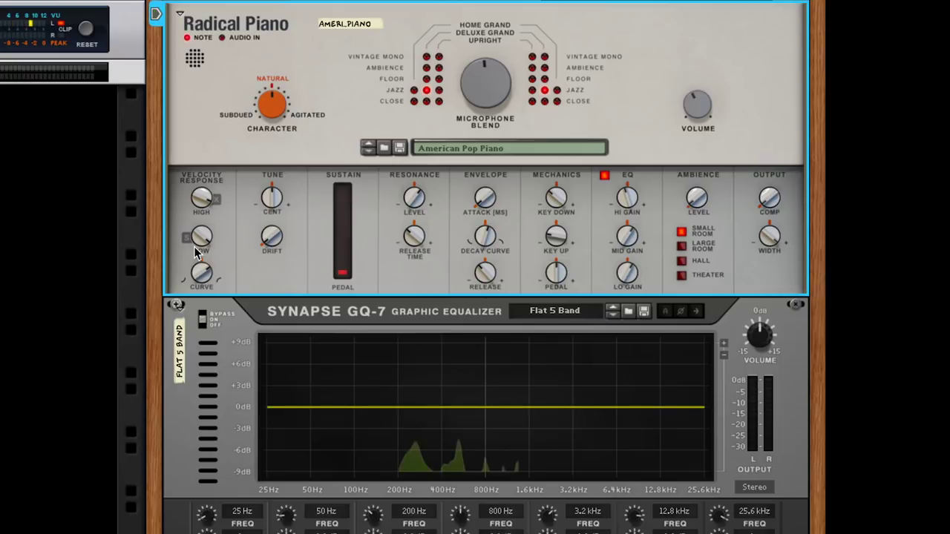
drag(197, 253, 200, 273)
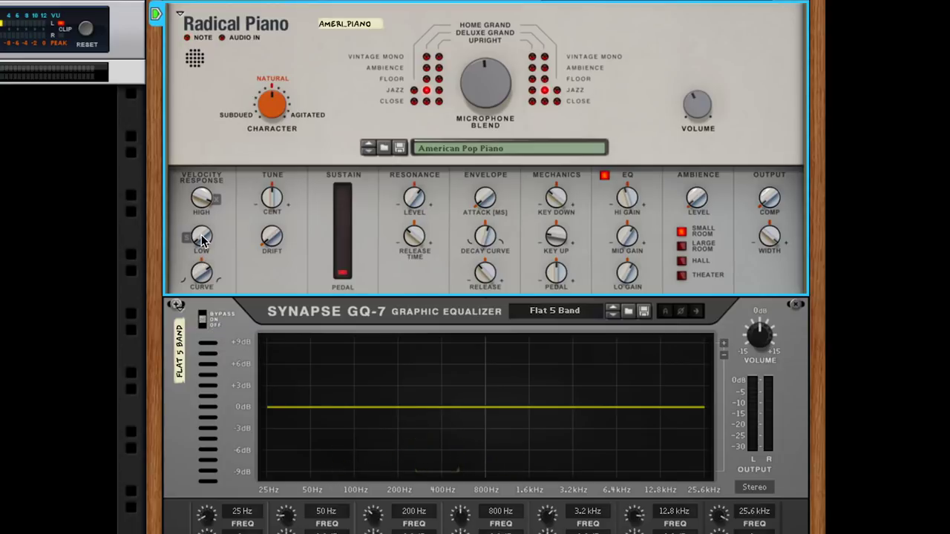
mouse_move(201, 240)
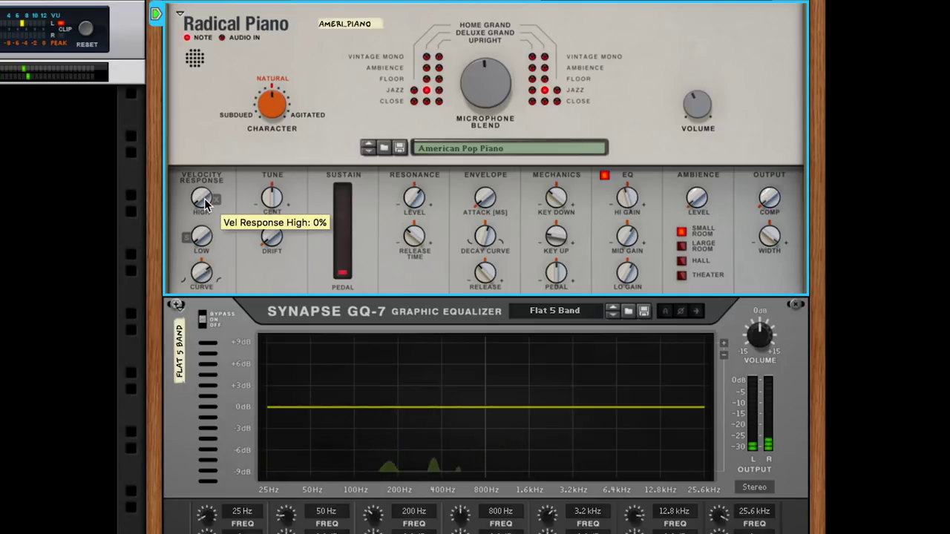
super+click(207, 204)
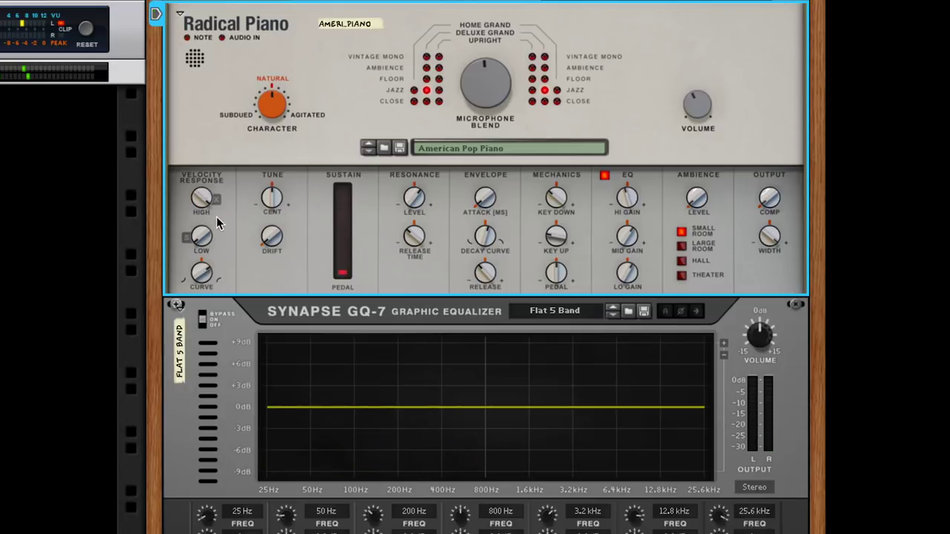
mouse_move(204, 207)
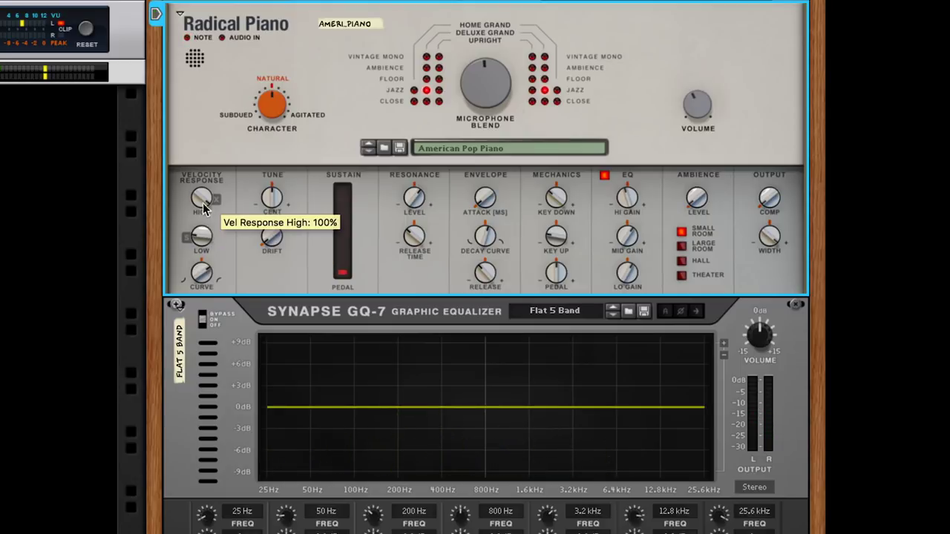
mouse_move(205, 277)
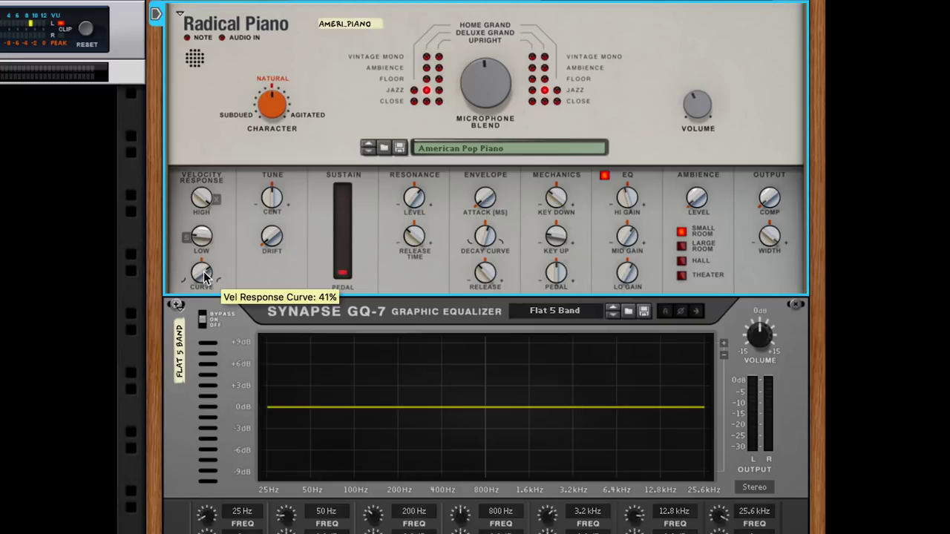
Cut GQ-7 band 2 by -4.8 dB at 154 Hz, boost band 3 +4.1 dB at 532 Hz, and play.
mouse_move(377, 384)
mouse_down()
mouse_move(388, 363)
mouse_move(381, 378)
mouse_up()
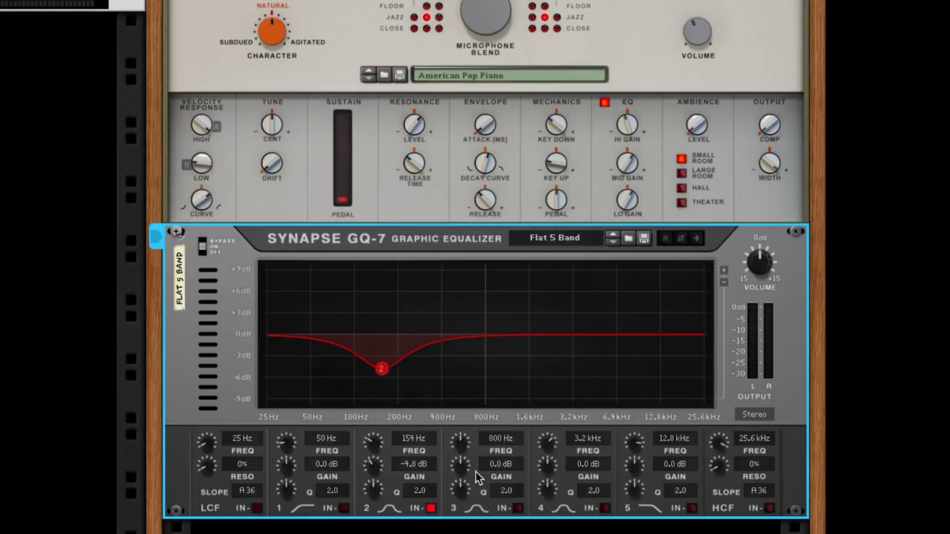
click(518, 508)
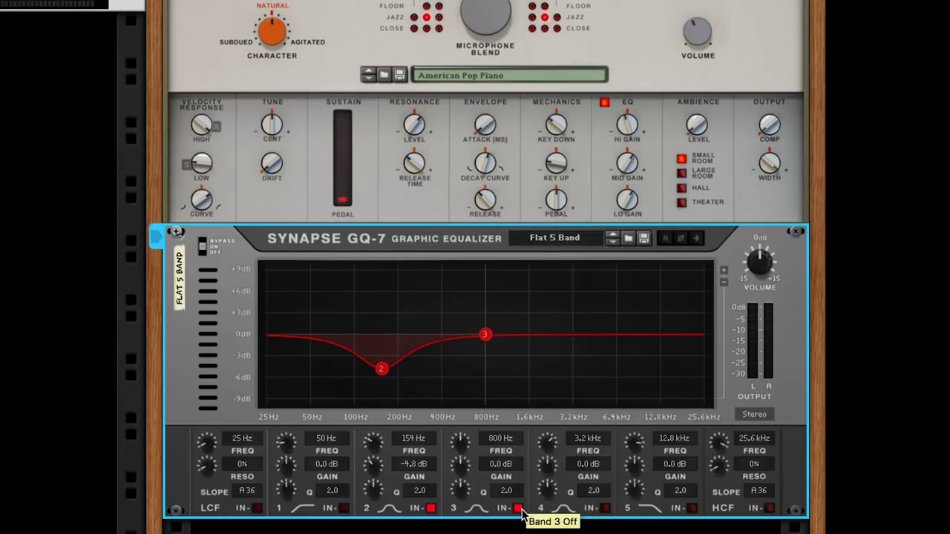
drag(485, 343, 461, 312)
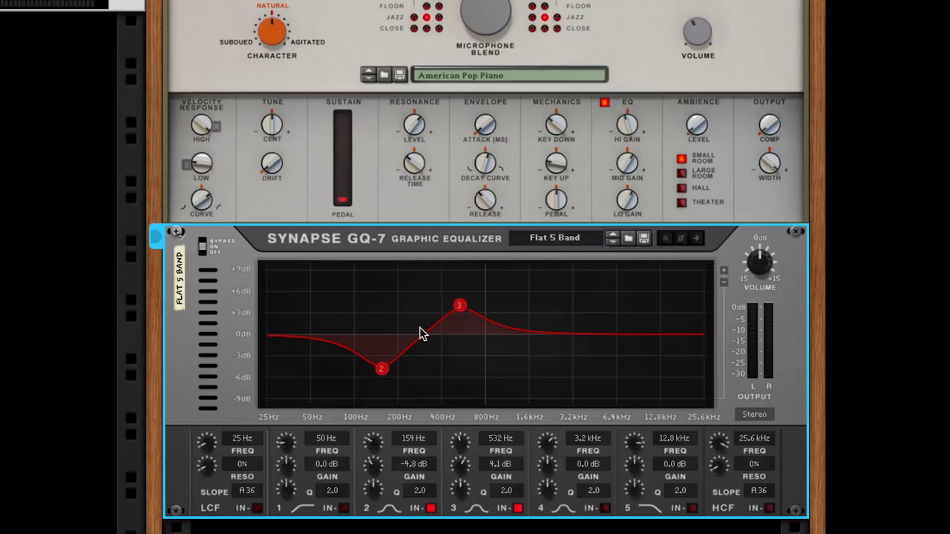
drag(204, 201, 202, 215)
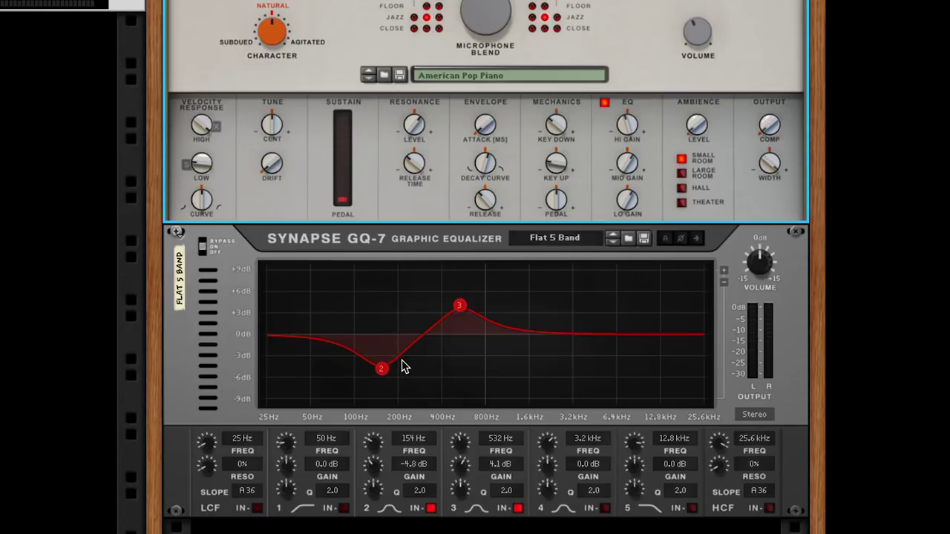
key(space)
Raise the velocity curve, then set GQ-7 band 3 Q to 5.9 and band 2 Q to 0.6.
mouse_move(202, 199)
drag(202, 199, 202, 189)
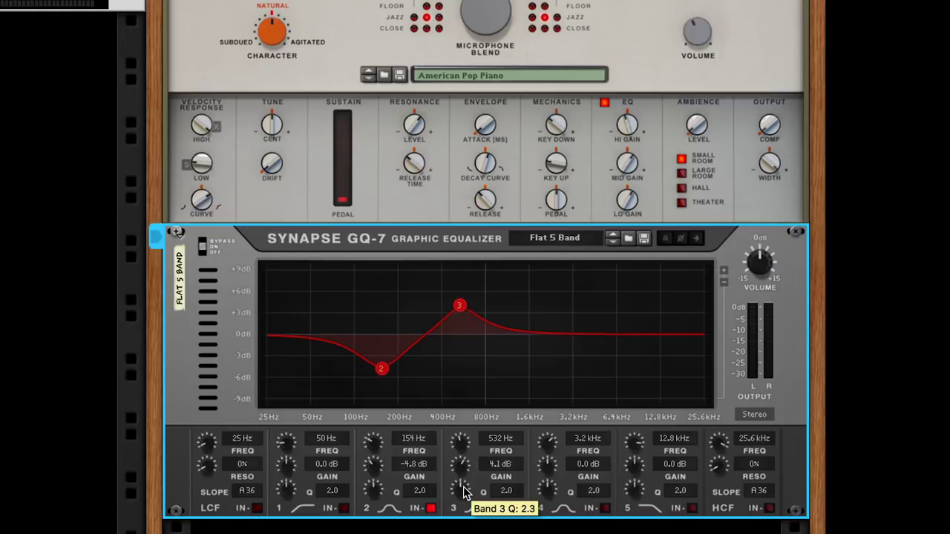
drag(464, 488, 463, 496)
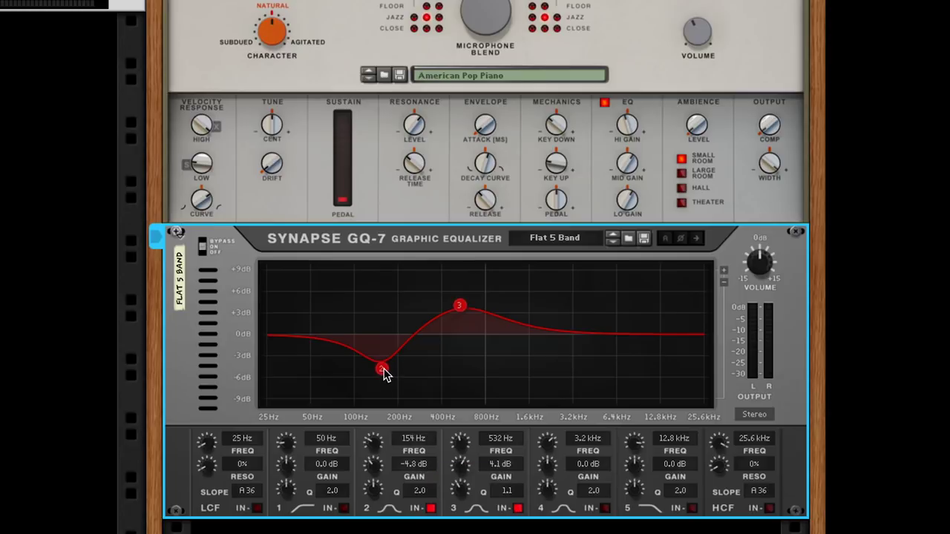
drag(377, 491, 413, 319)
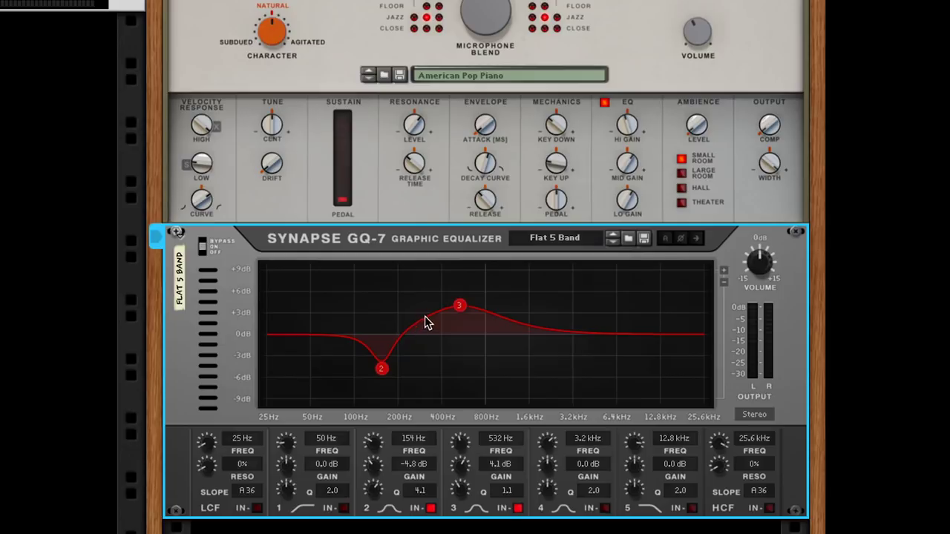
scroll(373, 499, down, 10)
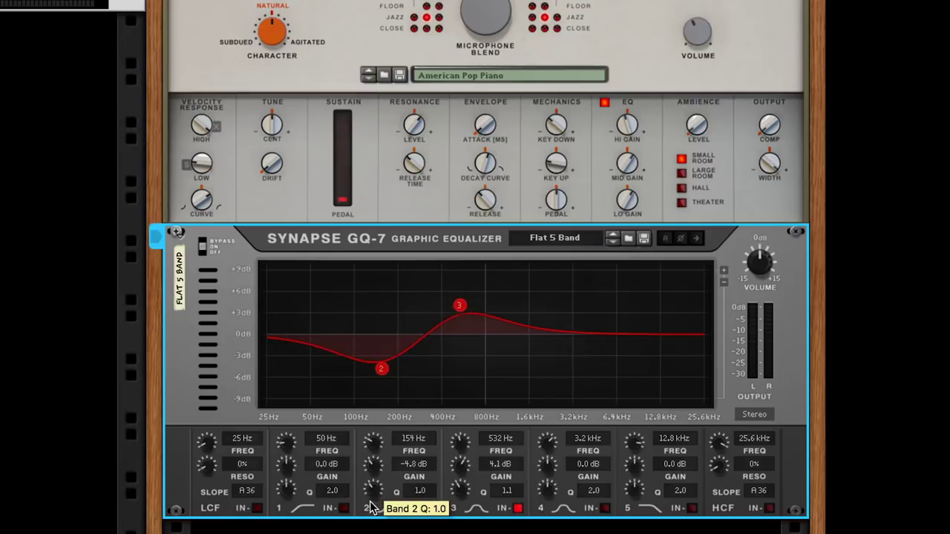
scroll(461, 500, down, 5)
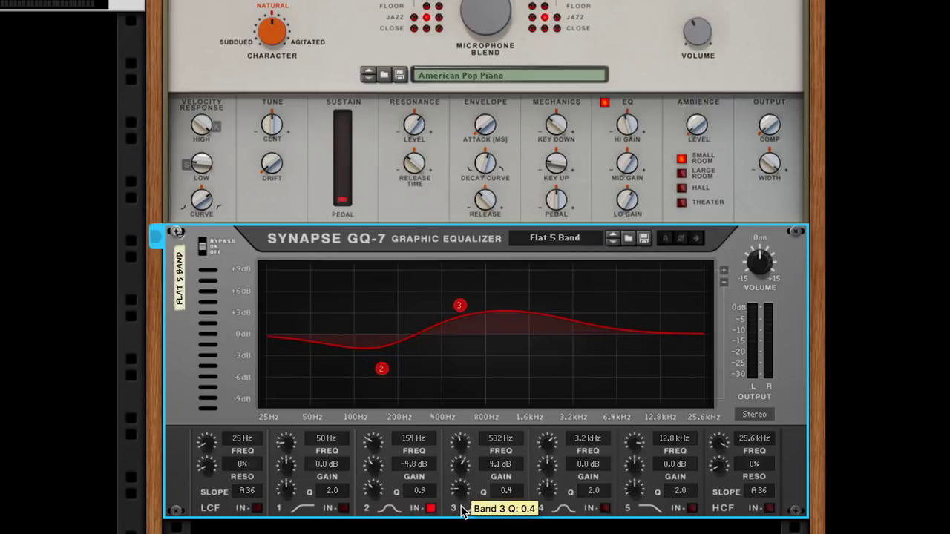
drag(461, 508, 479, 475)
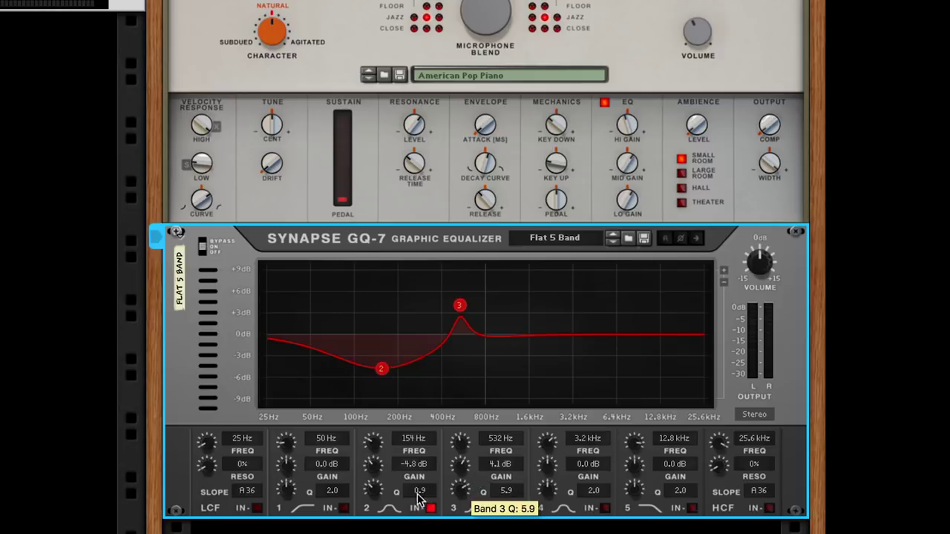
scroll(375, 490, up, 3)
scroll(375, 490, up, 4)
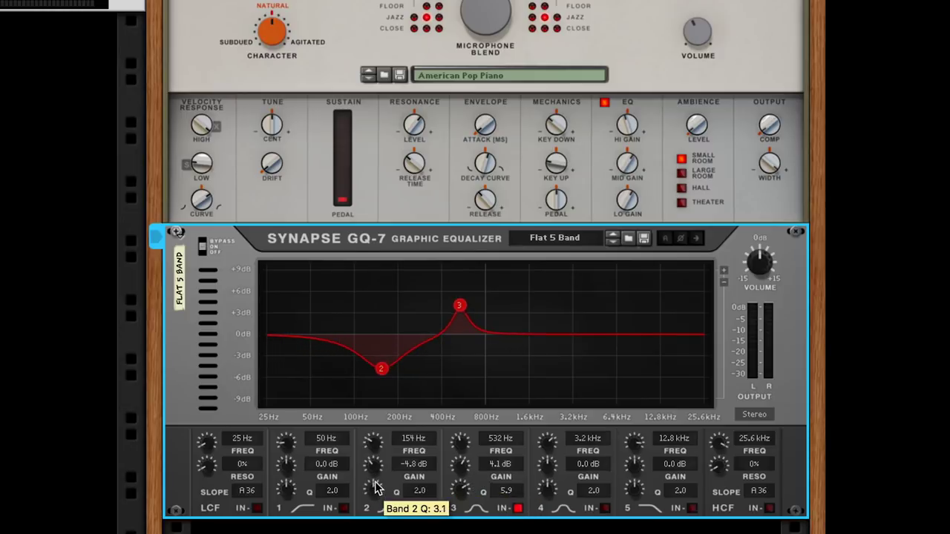
scroll(376, 494, down, 8)
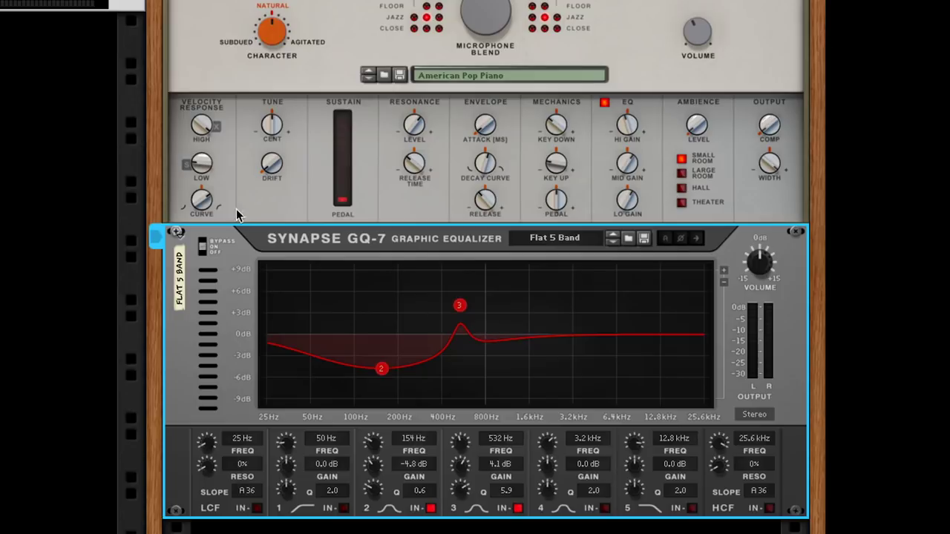
Select the Radical Piano, tap the sustain pedal, and settle tune drift at a moderate amount.
click(203, 209)
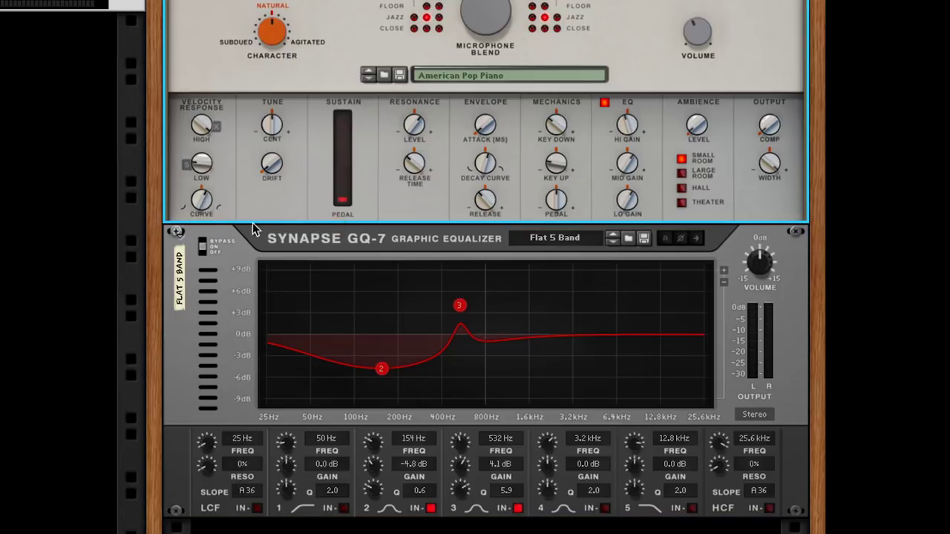
drag(349, 146, 339, 117)
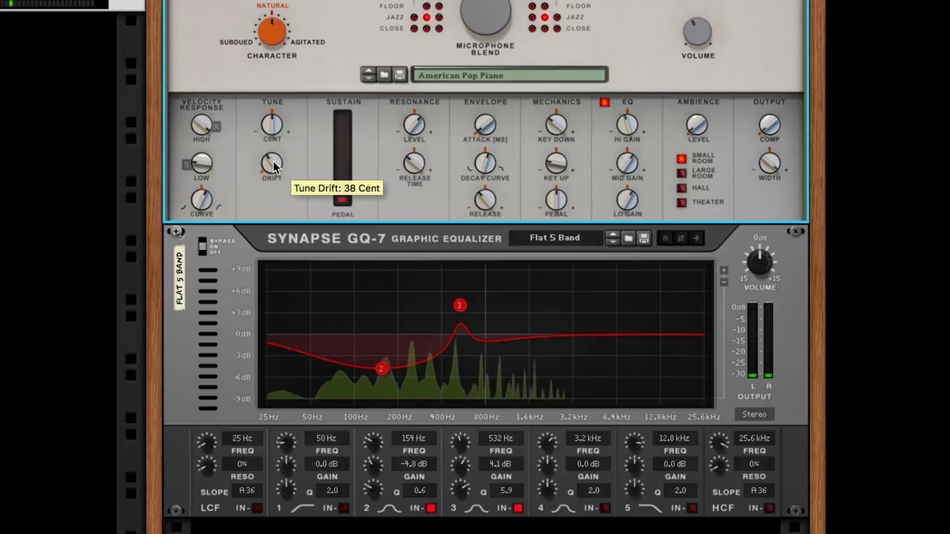
drag(282, 156, 279, 119)
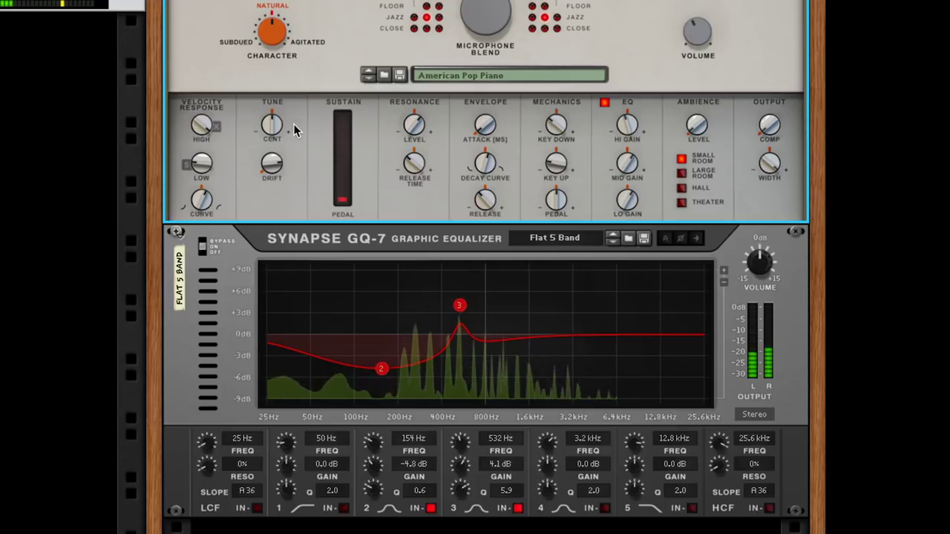
drag(273, 162, 290, 322)
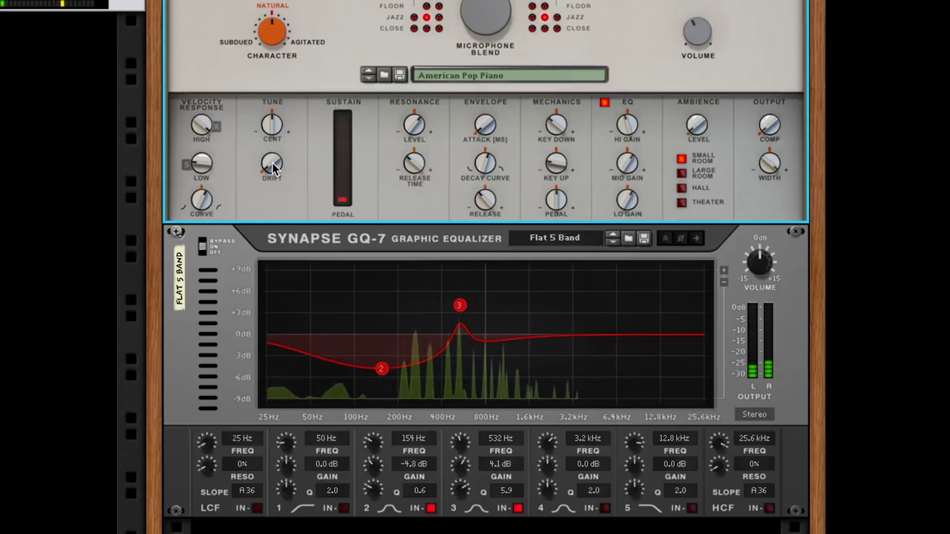
drag(273, 163, 273, 185)
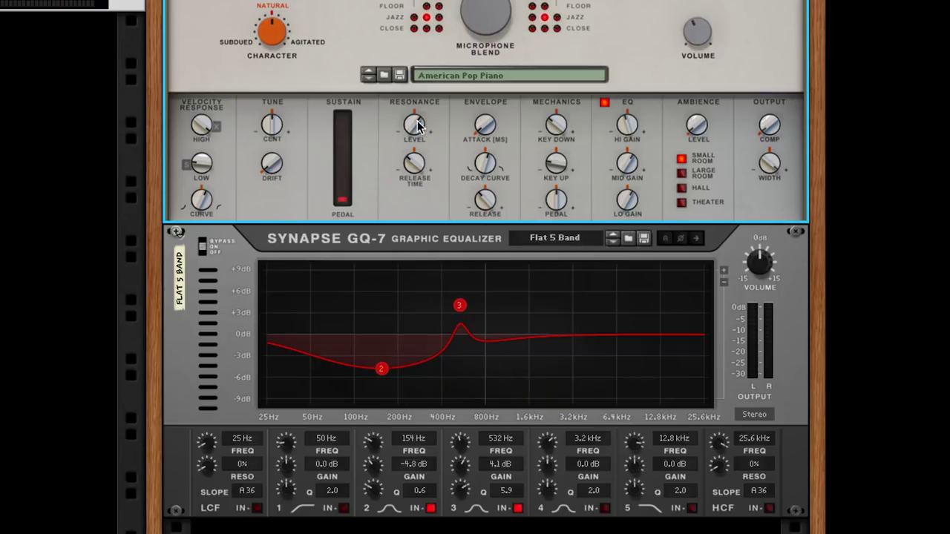
Set resonance level to 12.0 dB, attack to 200 ms, release to 3%, and half-press sustain.
mouse_move(414, 128)
mouse_down()
mouse_move(422, 108)
mouse_move(417, 155)
mouse_move(418, 135)
mouse_up()
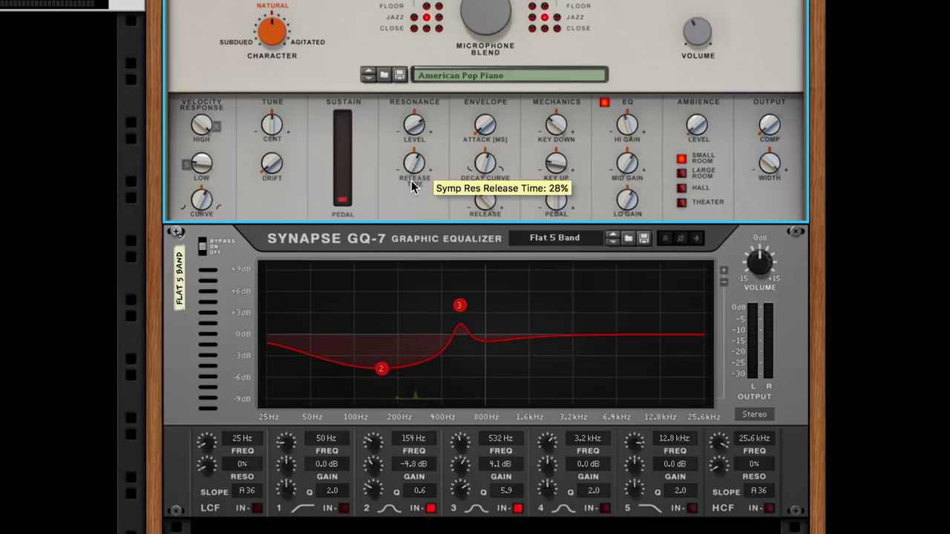
mouse_move(495, 121)
mouse_down()
mouse_move(489, 140)
mouse_move(490, 112)
mouse_up()
drag(485, 199, 486, 223)
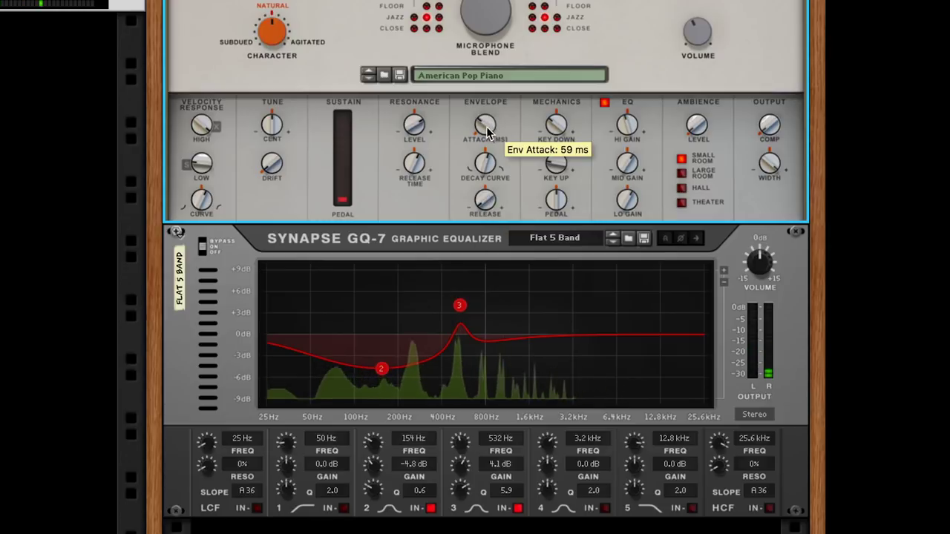
mouse_move(490, 123)
mouse_down()
mouse_move(488, 97)
mouse_move(486, 119)
mouse_move(488, 108)
mouse_up()
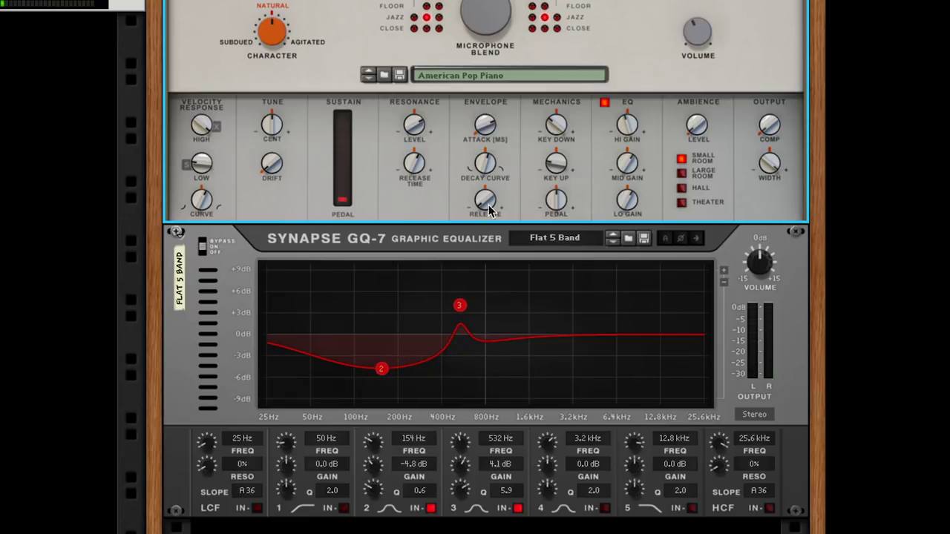
drag(484, 205, 496, 144)
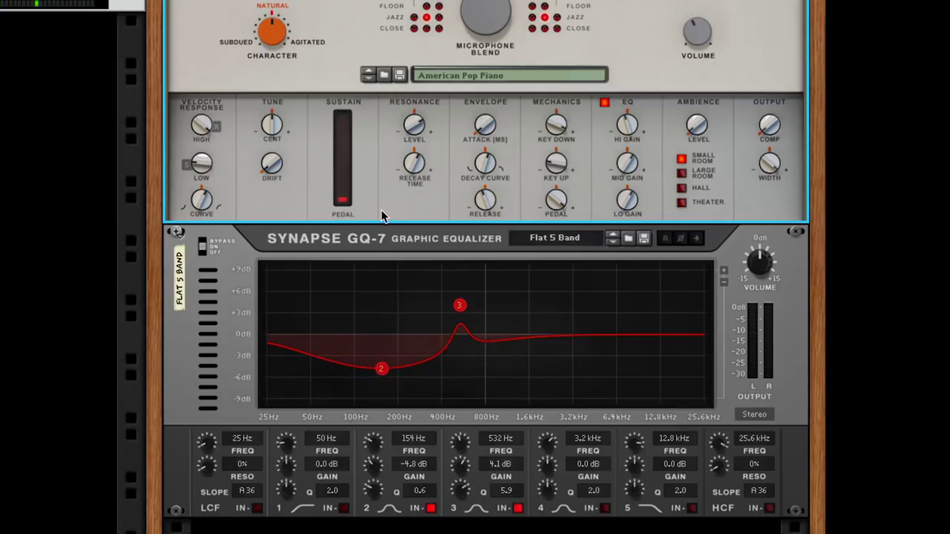
drag(342, 182, 339, 206)
Switch off the GQ-7 band 2 cut and band 3 boost.
scroll(672, 15, up, 3)
scroll(438, 475, down, 4)
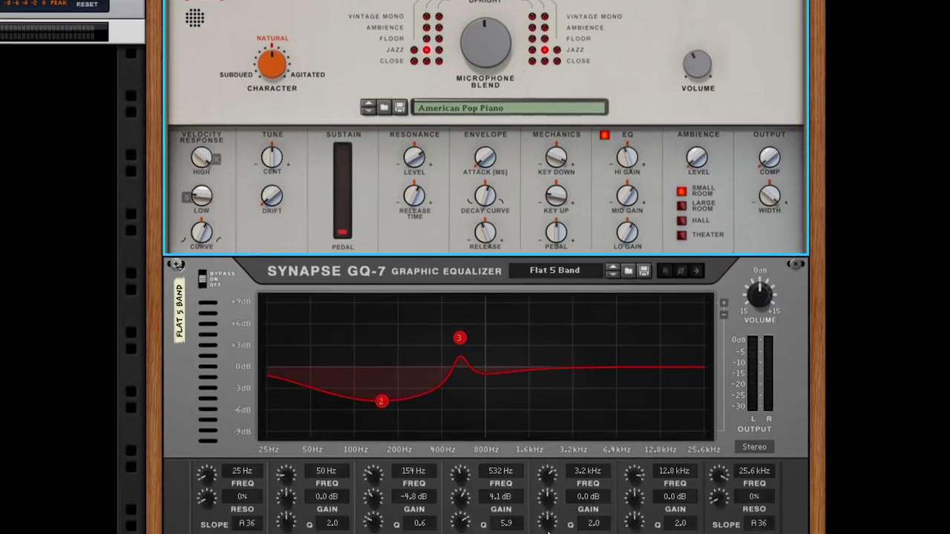
click(432, 496)
click(517, 496)
Sweep the Radical Piano's microphone blend and settle it at -14%.
scroll(484, 69, up, 3)
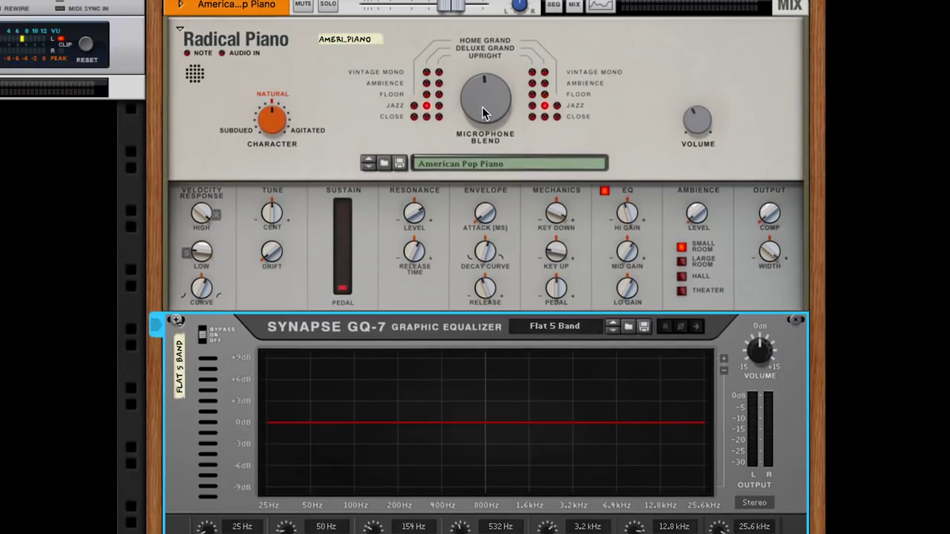
drag(469, 108, 488, 118)
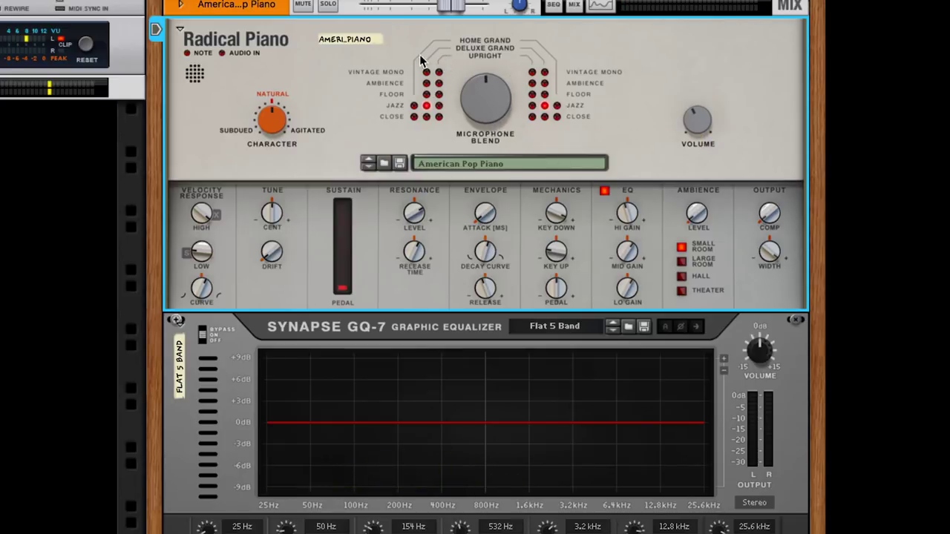
mouse_move(476, 92)
mouse_down()
mouse_move(475, 123)
mouse_move(488, 97)
mouse_up()
Load Atlantic Records Stereo Upright, set microphone blend to -63%, and switch microphone 1 to Floor.
click(369, 165)
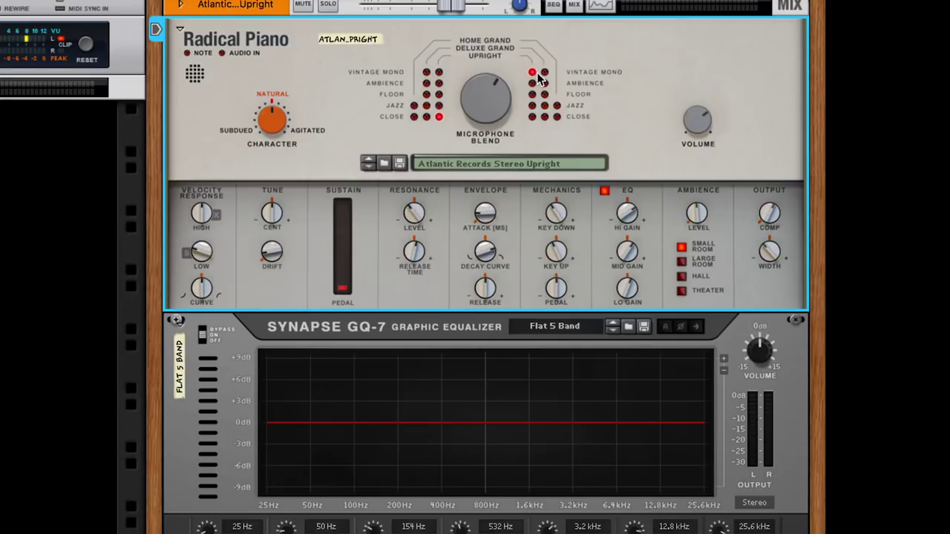
mouse_move(489, 123)
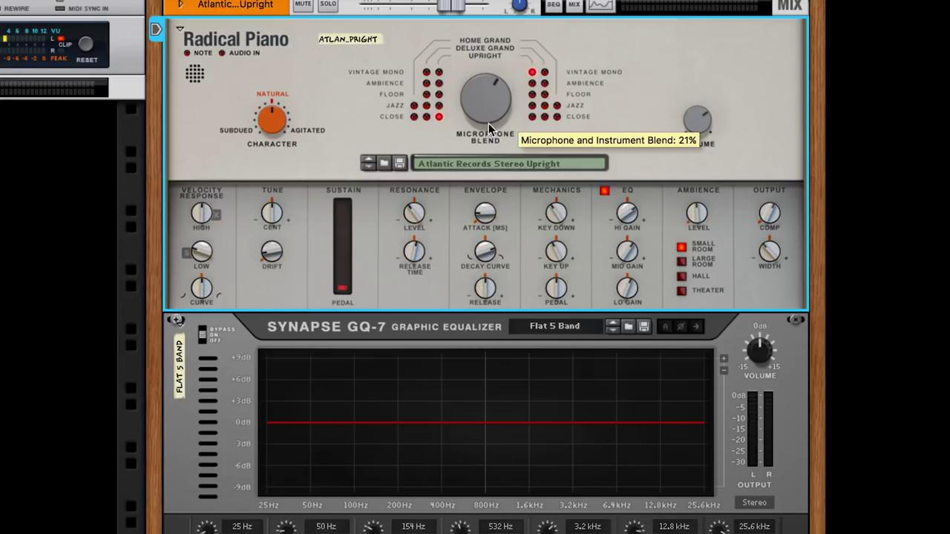
mouse_move(489, 123)
mouse_down()
mouse_move(487, 138)
mouse_move(489, 68)
mouse_move(485, 115)
mouse_up()
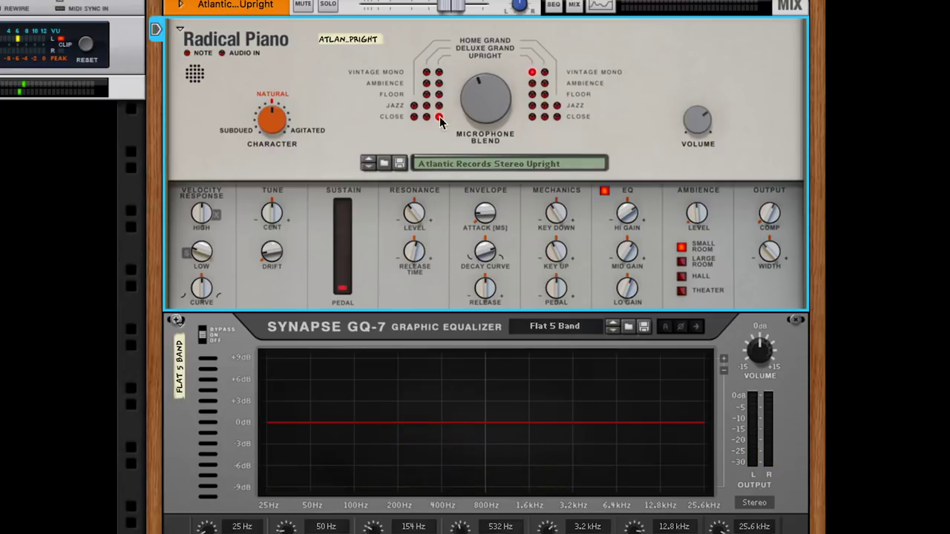
drag(415, 122, 416, 88)
Audition microphone 1 as Close, Jazz and Ambience, then try Vintage Mono.
click(426, 117)
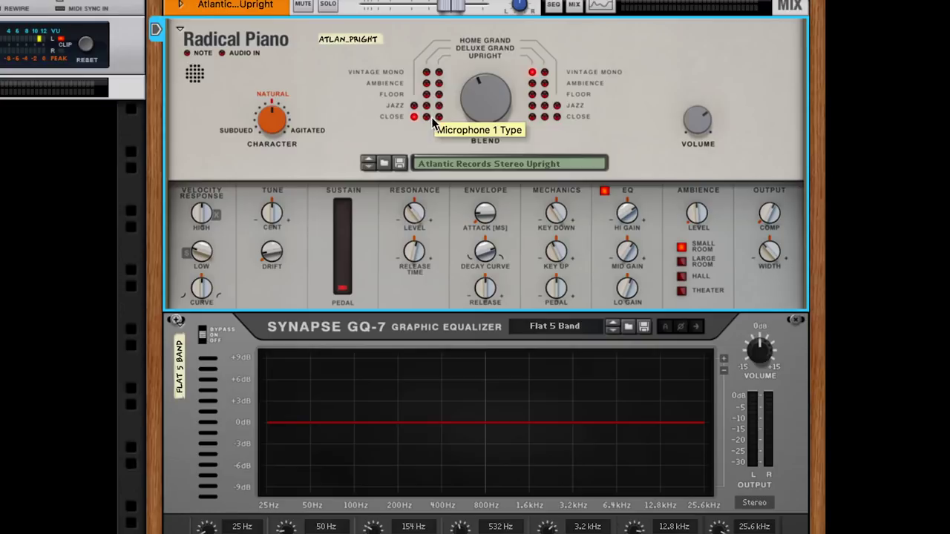
click(414, 118)
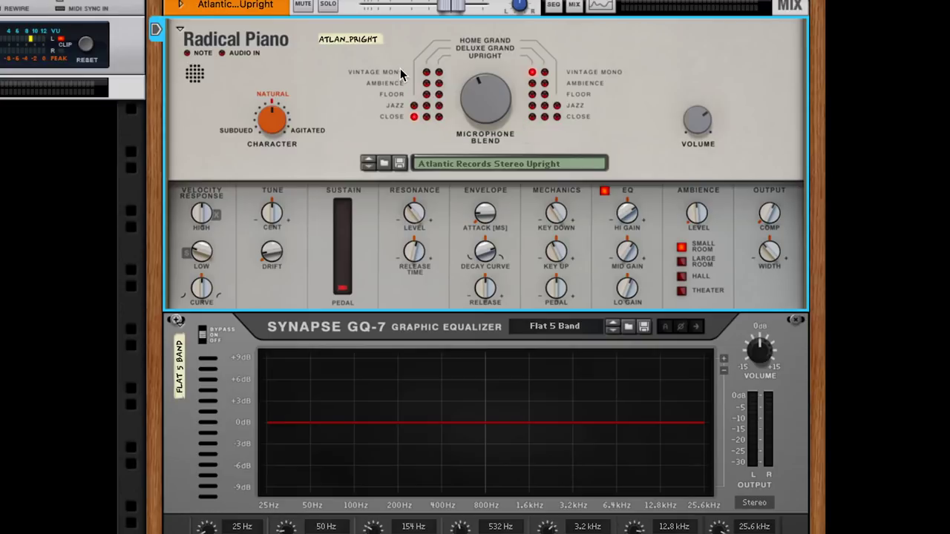
click(414, 105)
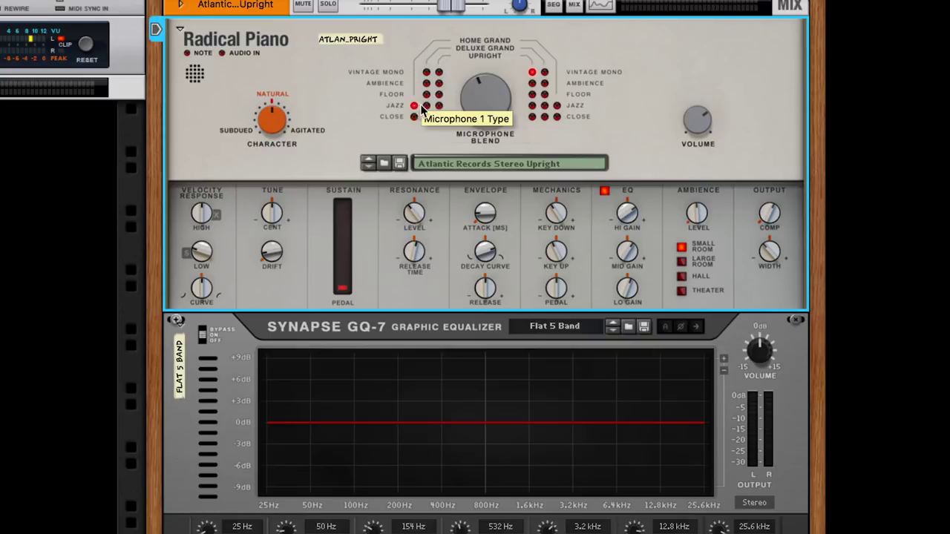
click(426, 105)
click(427, 94)
click(426, 83)
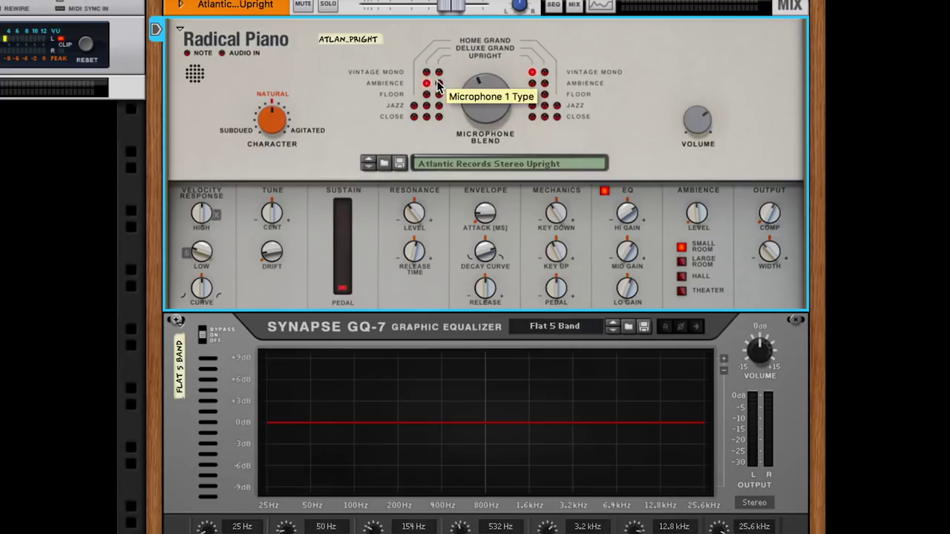
click(439, 72)
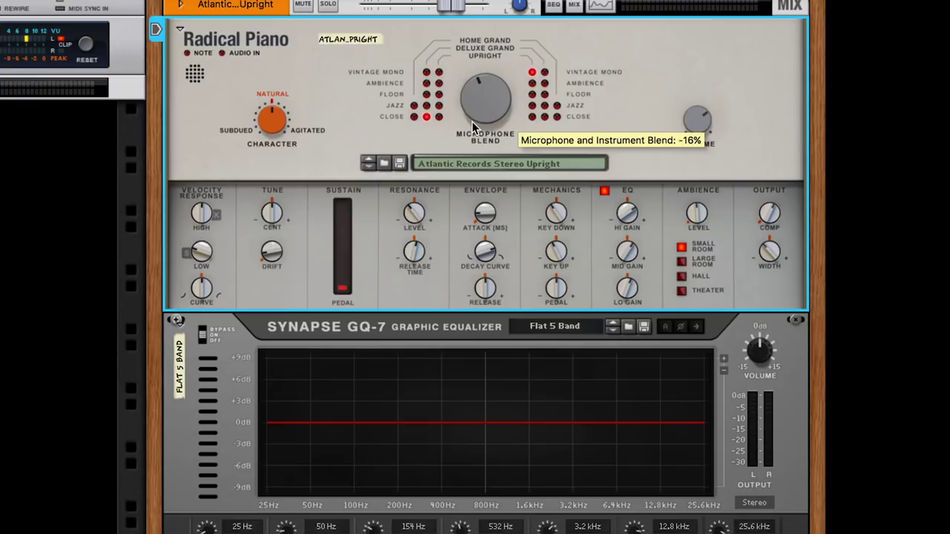
Audition microphone 1 as Jazz, Floor and Ambience again, finishing on Vintage Mono.
click(427, 106)
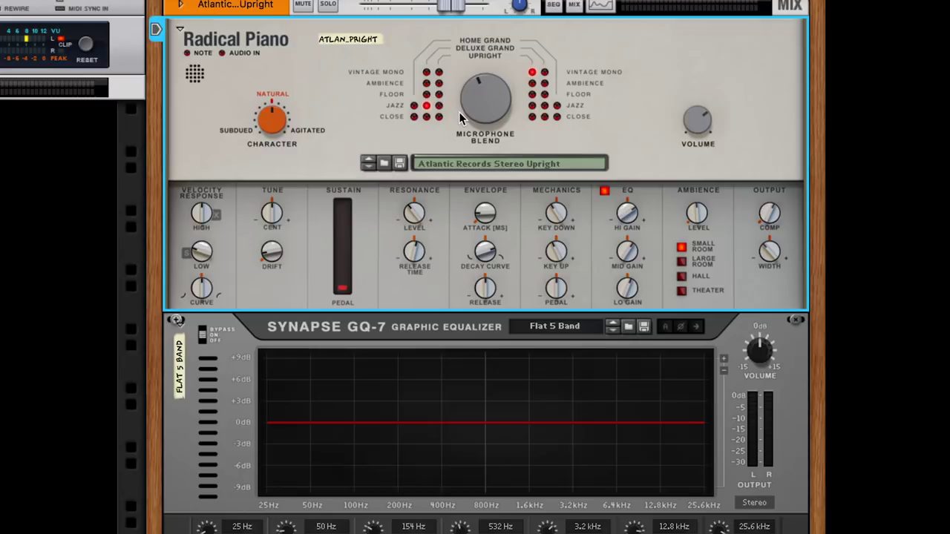
click(457, 108)
mouse_move(462, 105)
click(428, 98)
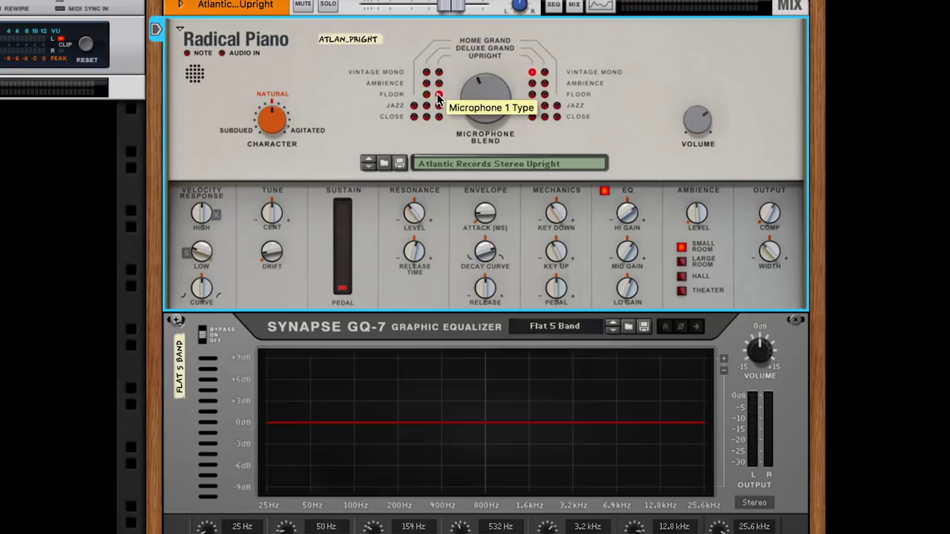
click(428, 96)
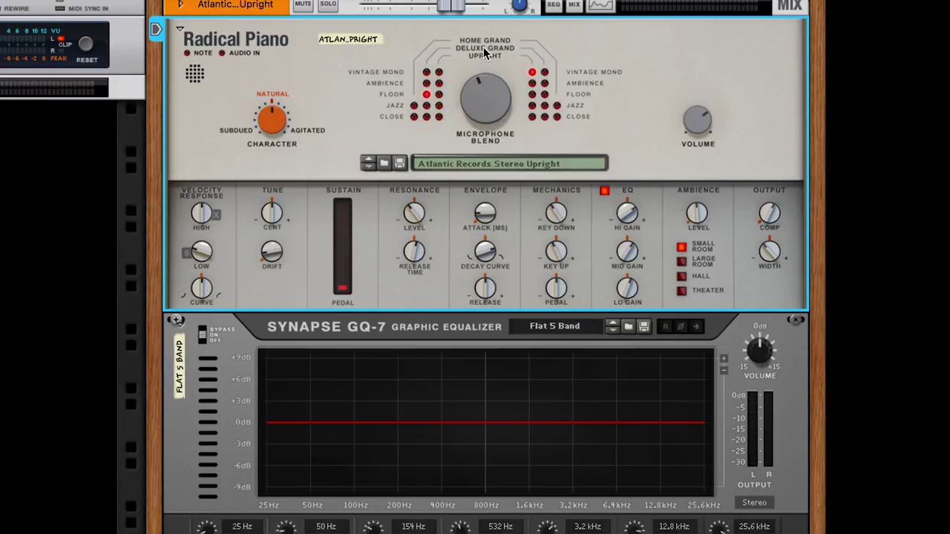
click(436, 84)
click(430, 74)
Push the microphone blend to 90%, subdue the character, then bring the blend back to 9%.
drag(496, 126, 496, 89)
mouse_move(275, 120)
mouse_down()
mouse_move(272, 160)
mouse_move(276, 122)
mouse_up()
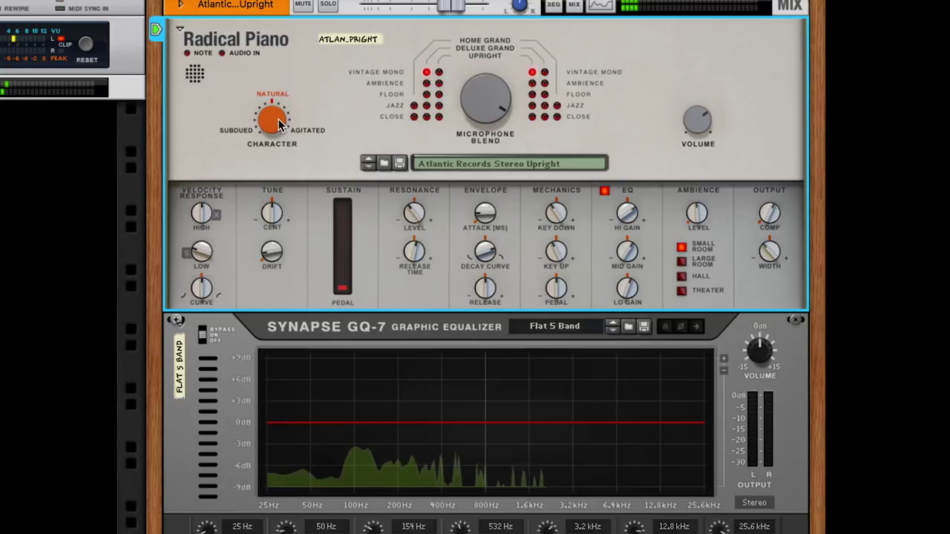
drag(484, 104, 478, 122)
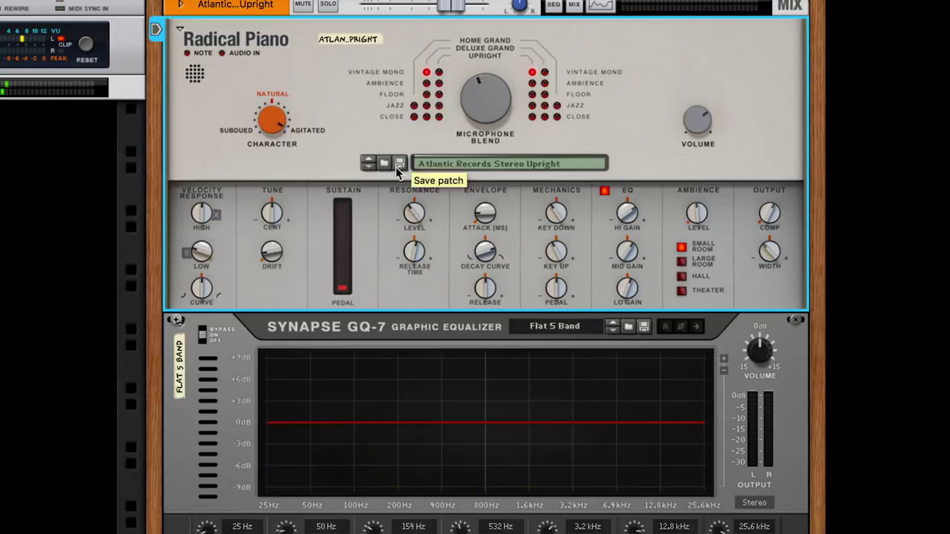
Step through the piano patches past Bright Rock Piano to Bright Upright.
click(372, 167)
click(373, 167)
click(372, 168)
click(373, 168)
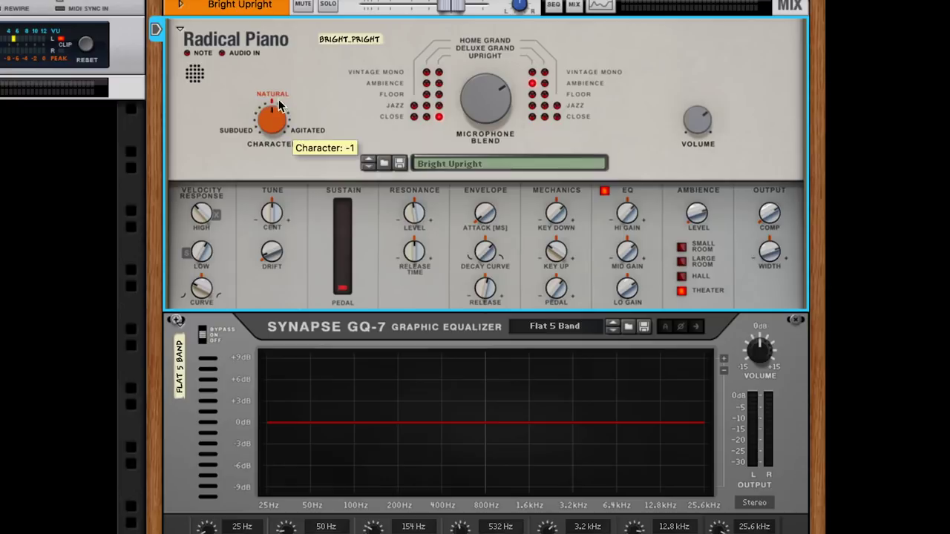
On Bright Upright, move Character back to Natural, then toward Agitated, and set Ambience Level to 0%.
drag(258, 130, 275, 124)
drag(275, 123, 275, 104)
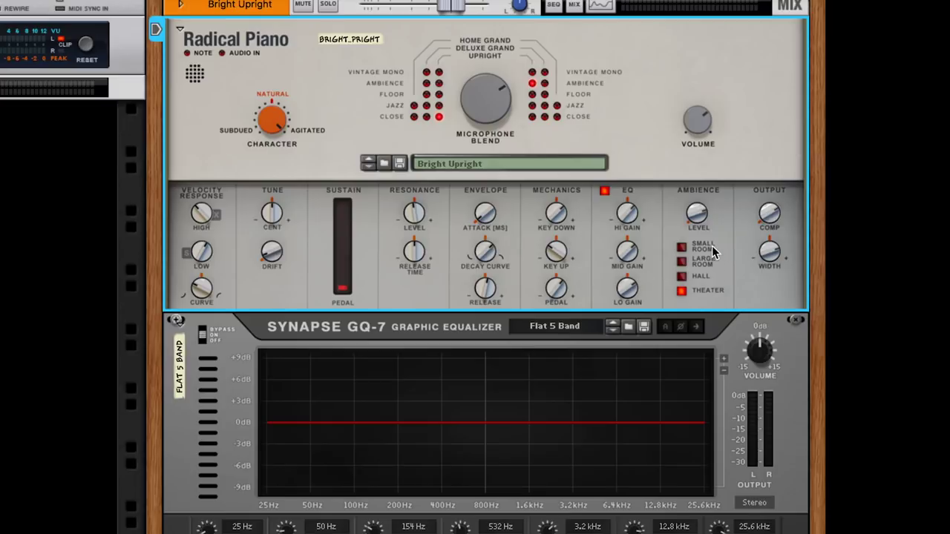
drag(697, 216, 696, 272)
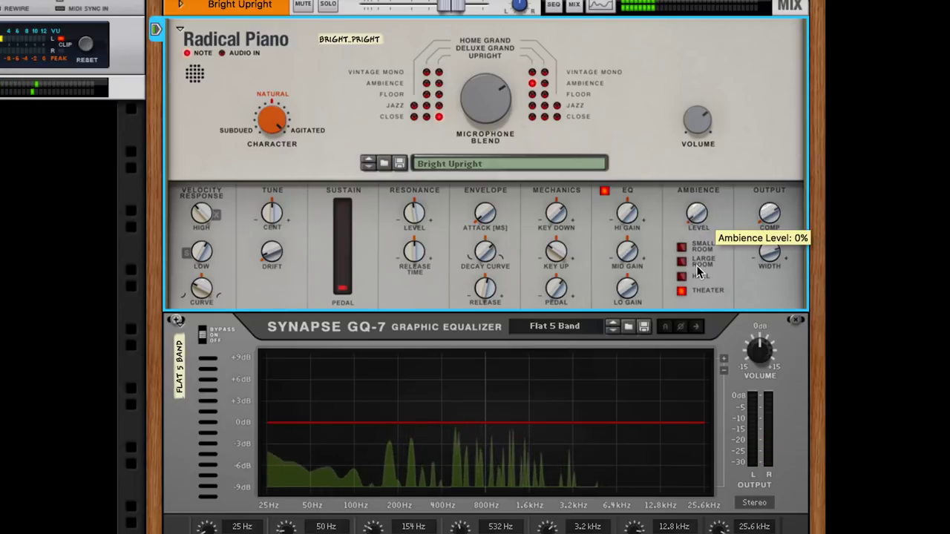